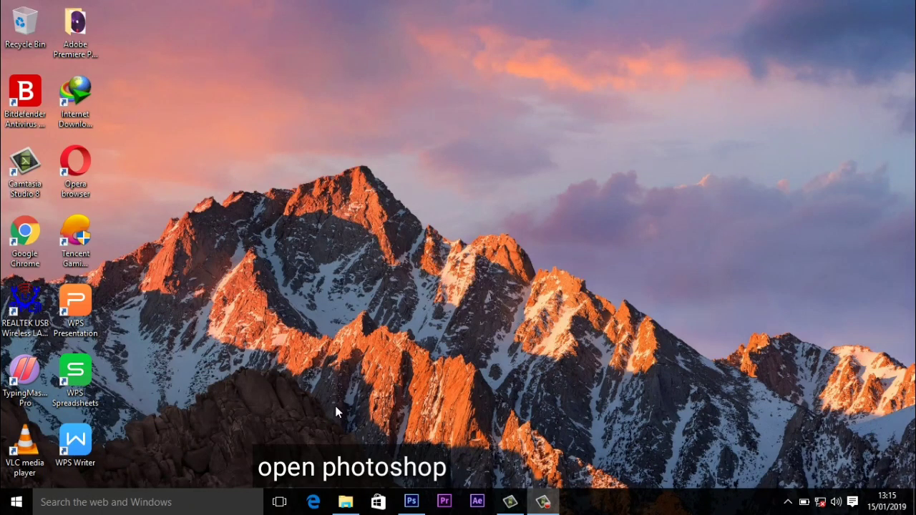
# Launch Adobe Photoshop CS6 from the taskbar, with no document loaded
pyautogui.click(411, 502)
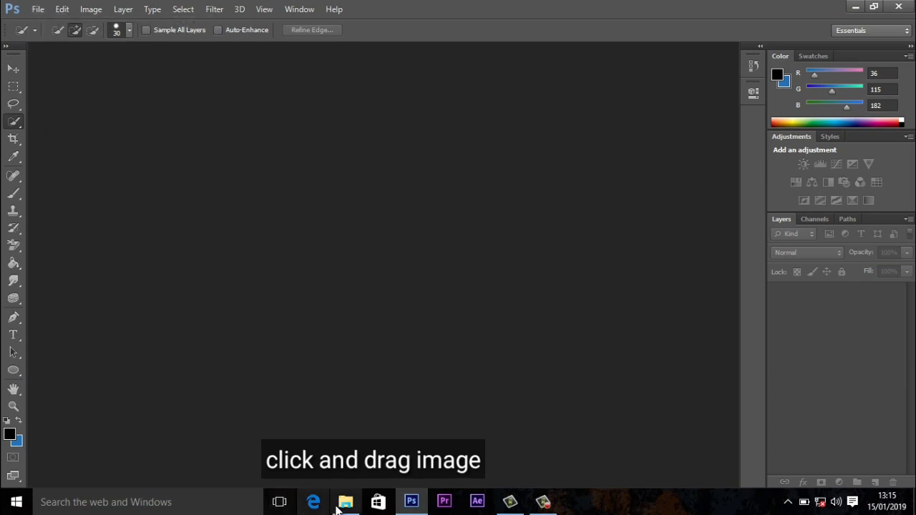
# Open rds.jpg from the Documents folder in Photoshop by dragging it from File Explorer
pyautogui.click(346, 501)
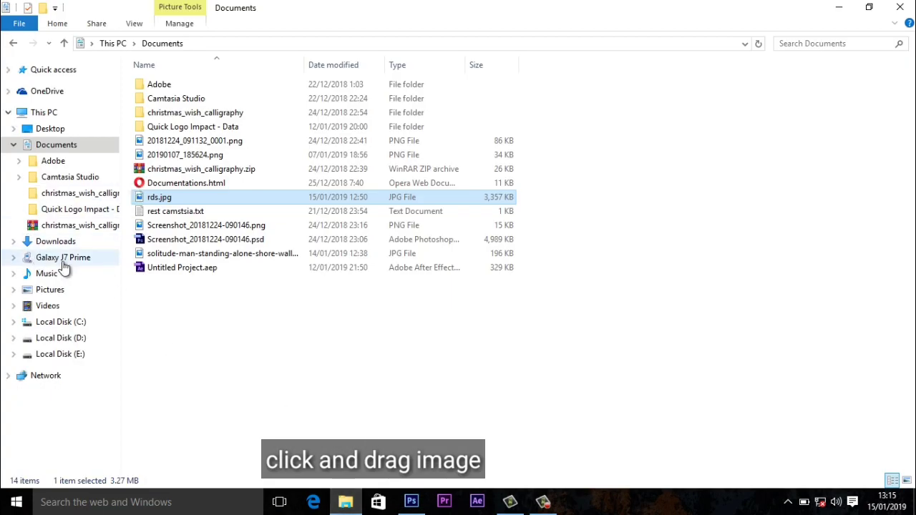
pyautogui.moveTo(56, 144)
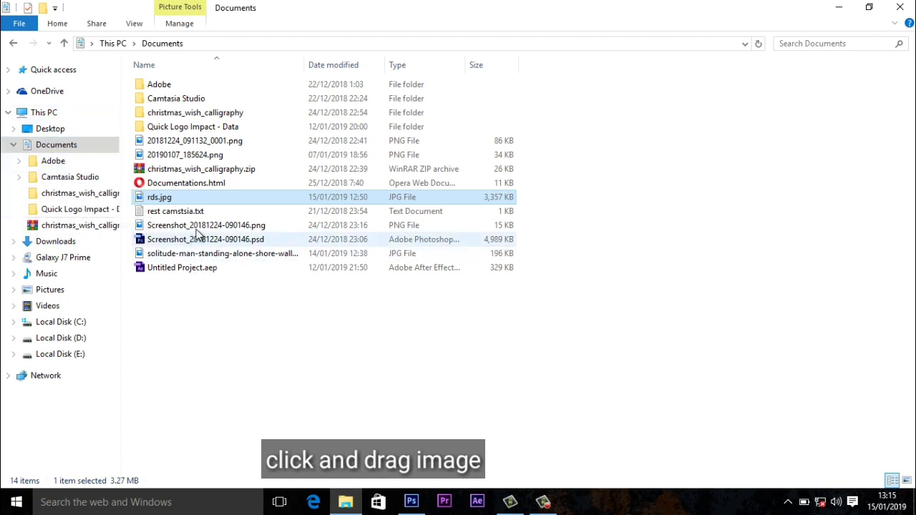
pyautogui.moveTo(181, 203); pyautogui.dragTo(395, 502)
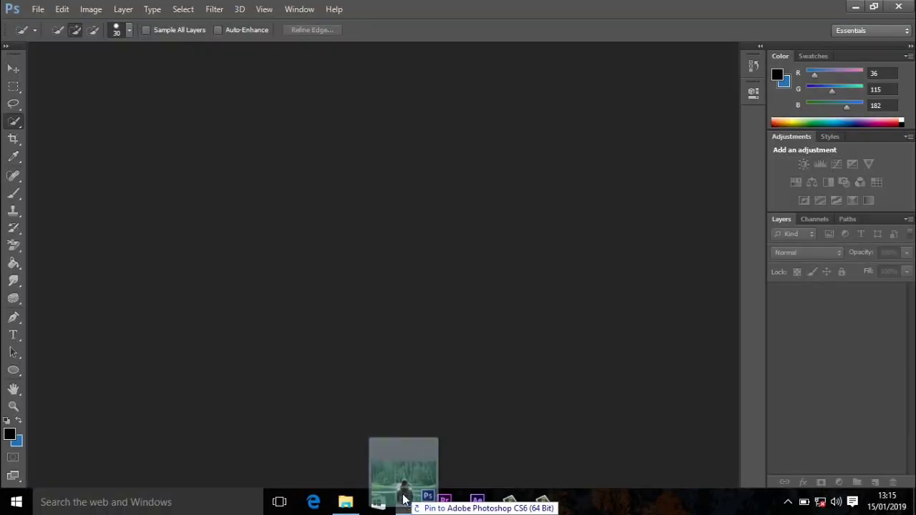
pyautogui.moveTo(396, 501); pyautogui.dragTo(399, 439)
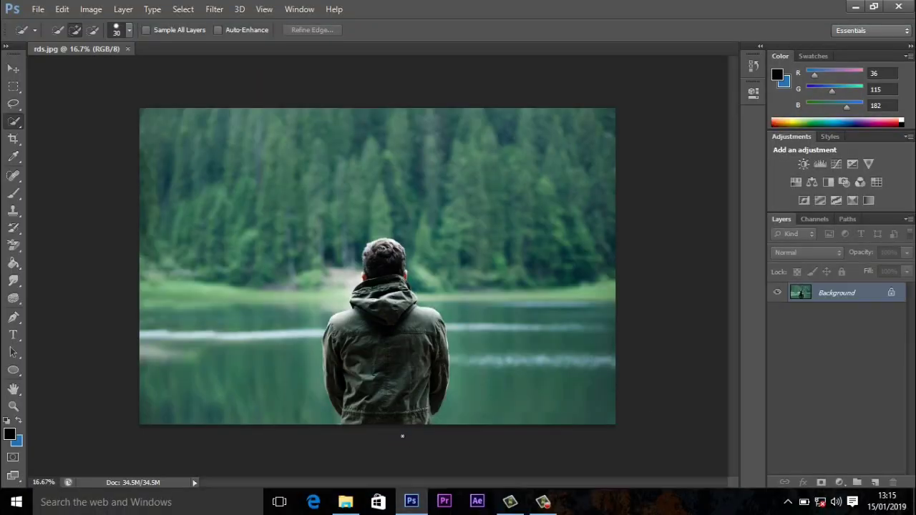
# Zoom in on the man by the lake and select him with Quick Selection
pyautogui.rightClick(15, 127)
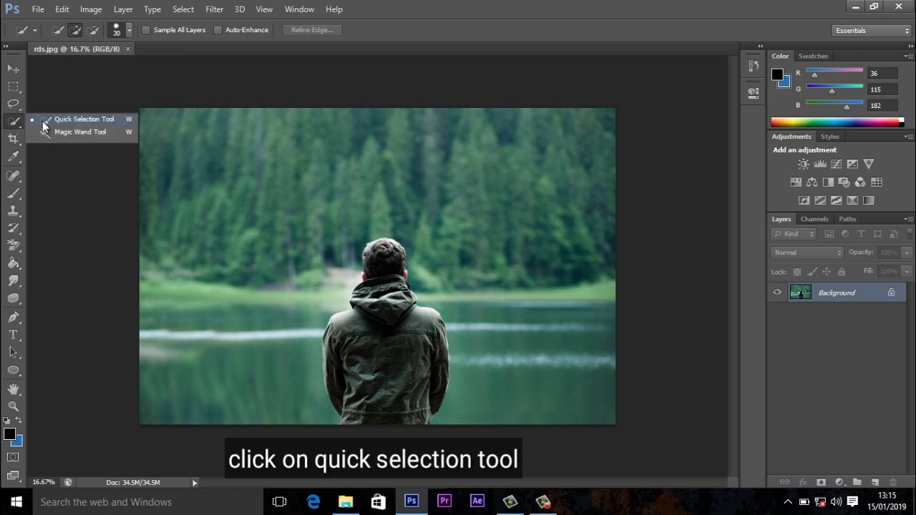
pyautogui.click(50, 122)
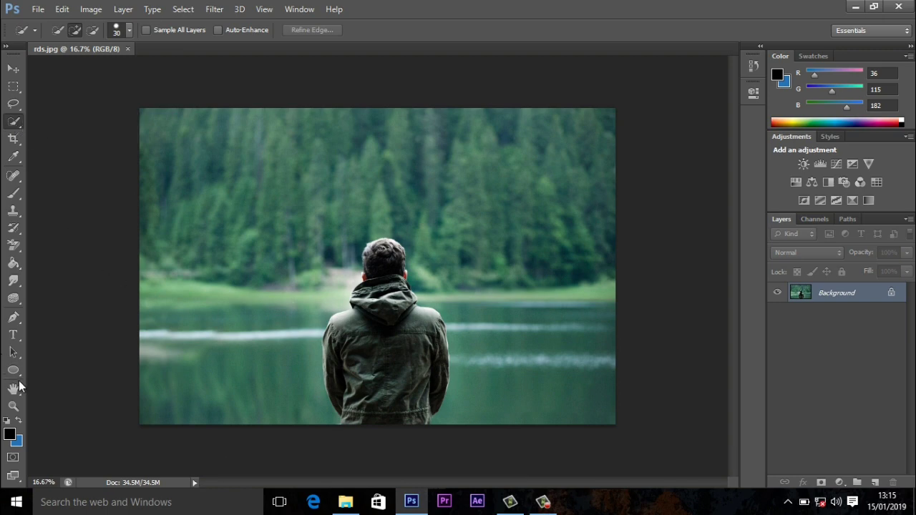
pyautogui.click(13, 406)
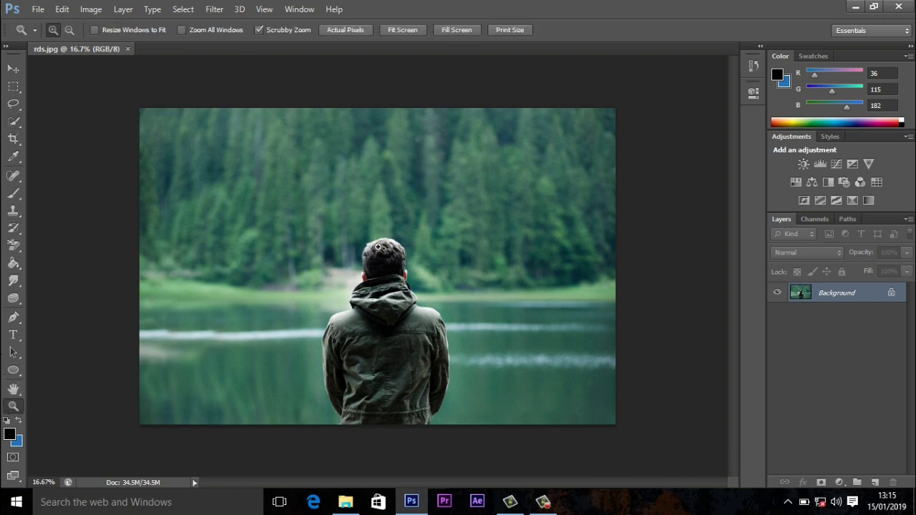
pyautogui.click(379, 246)
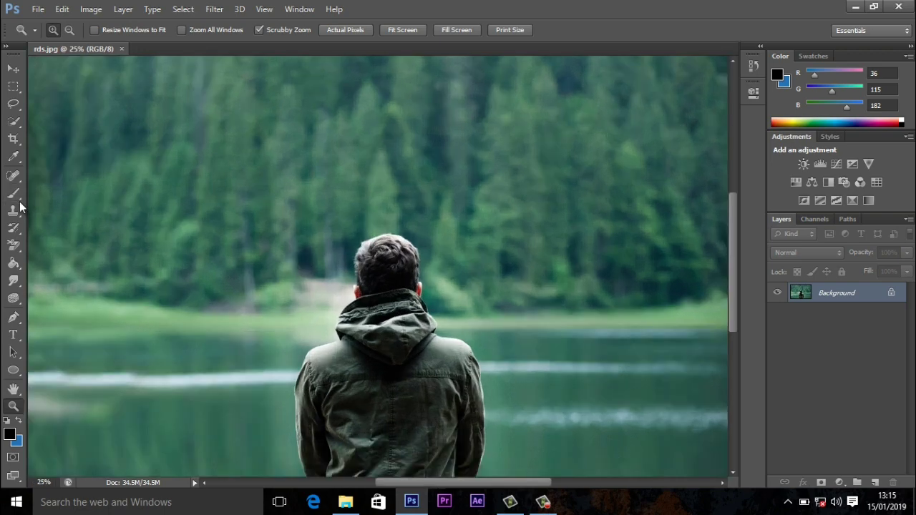
pyautogui.click(18, 123)
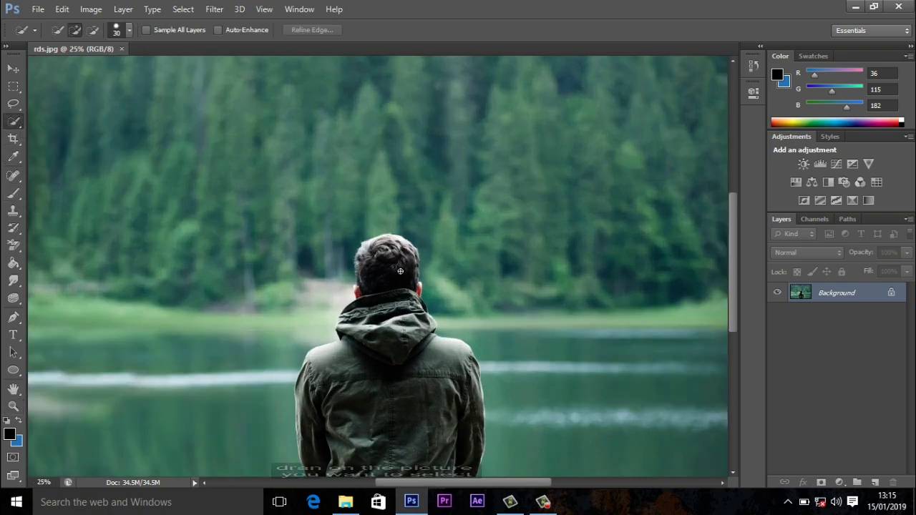
pyautogui.moveTo(359, 255)
pyautogui.mouseDown()
pyautogui.moveTo(394, 270)
pyautogui.moveTo(399, 344)
pyautogui.moveTo(376, 411)
pyautogui.moveTo(431, 492)
pyautogui.mouseUp()
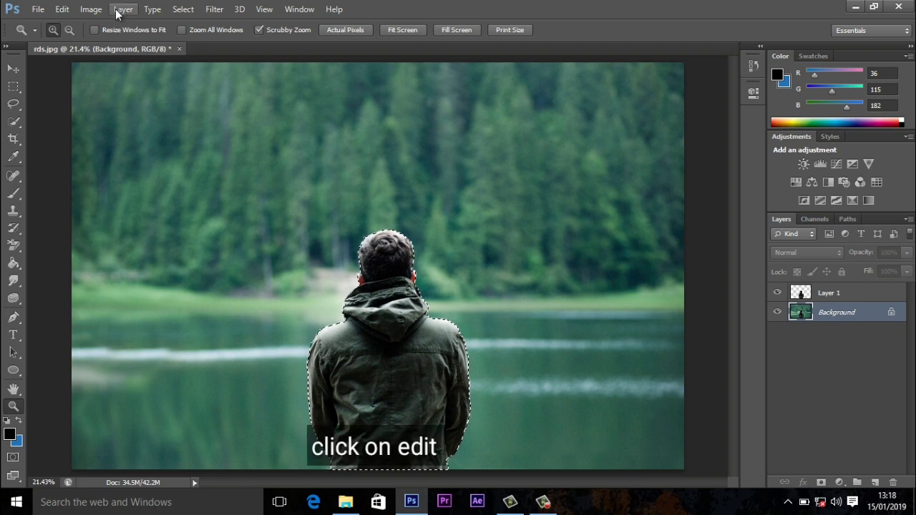
# Fill the man's selected area on the Background layer using Content-Aware
pyautogui.click(62, 9)
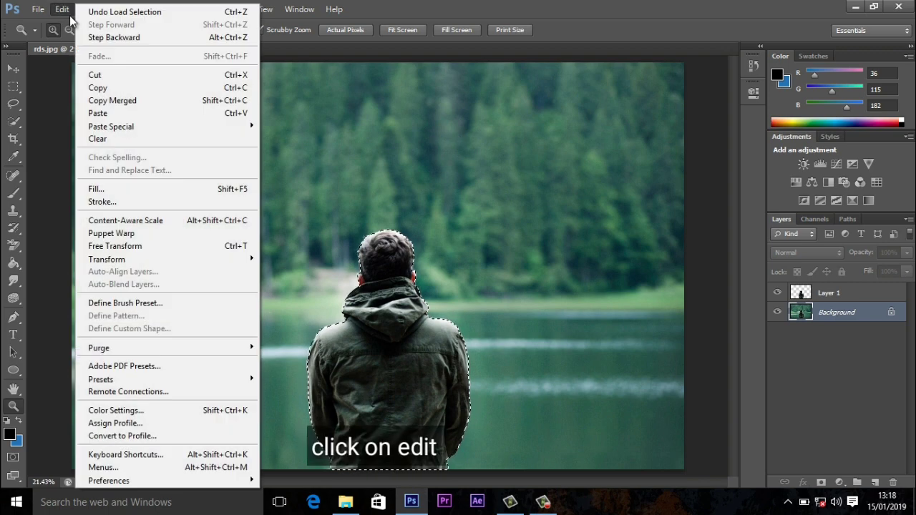
pyautogui.click(112, 190)
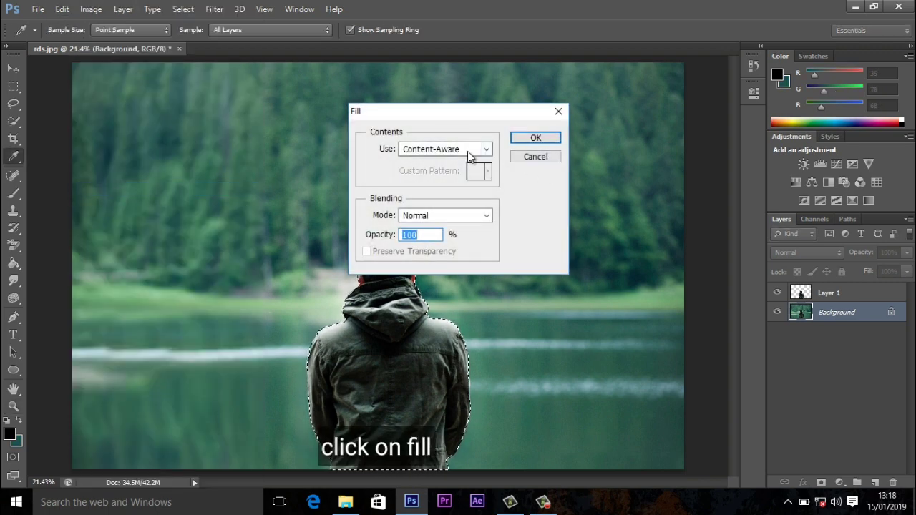
pyautogui.click(472, 148)
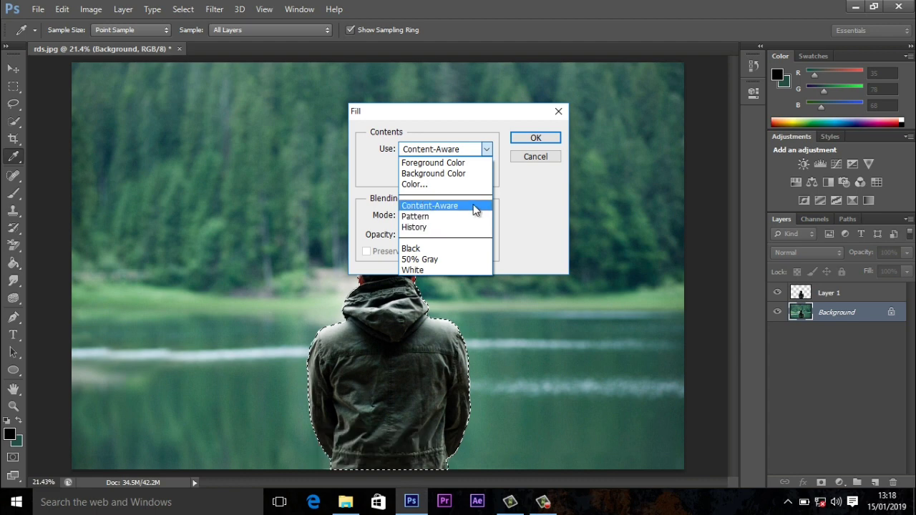
pyautogui.click(473, 205)
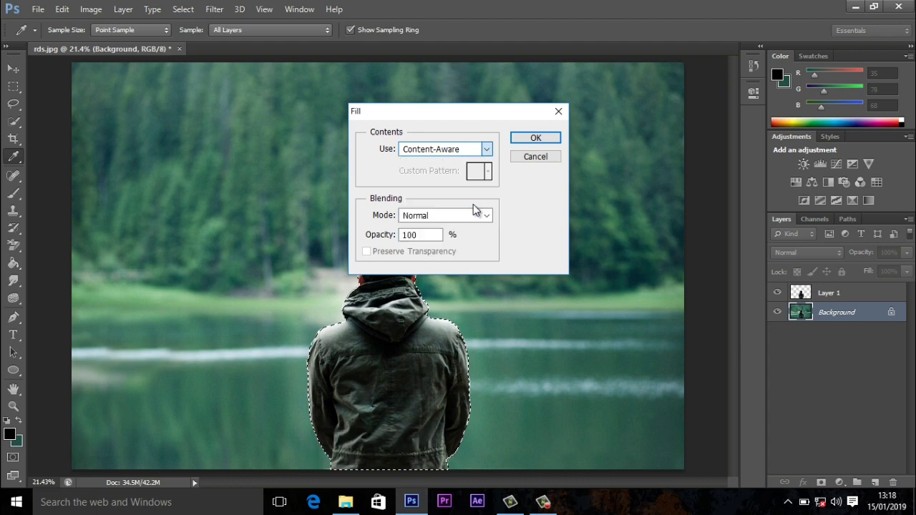
pyautogui.click(537, 139)
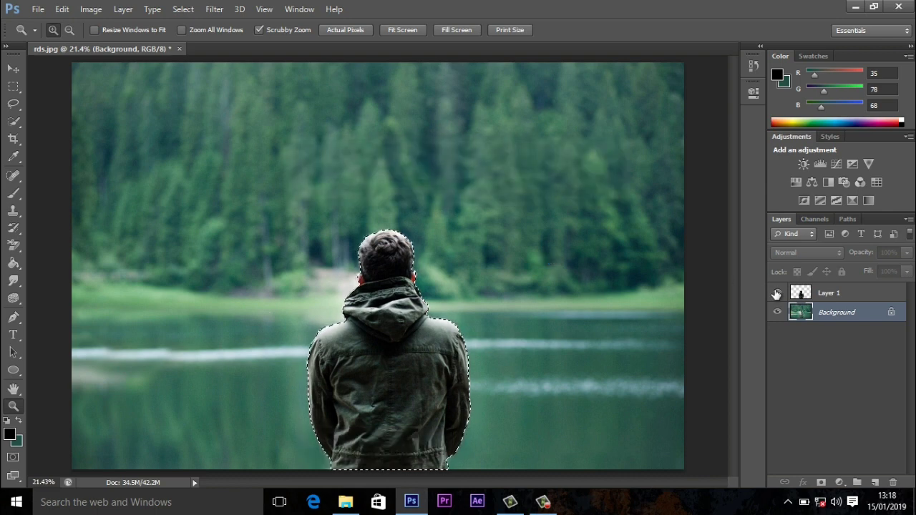
# Deselect the man and toggle Layer 1's visibility to inspect the filled background
pyautogui.click(182, 9)
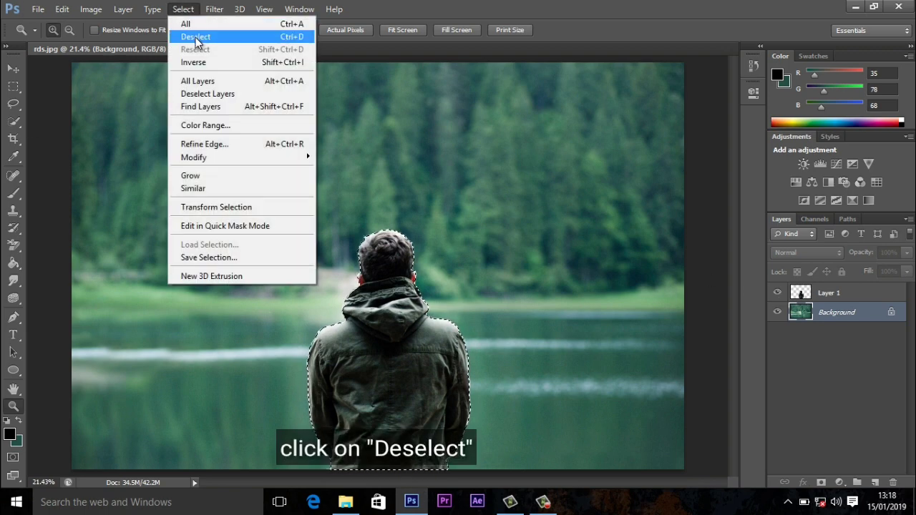
pyautogui.click(190, 37)
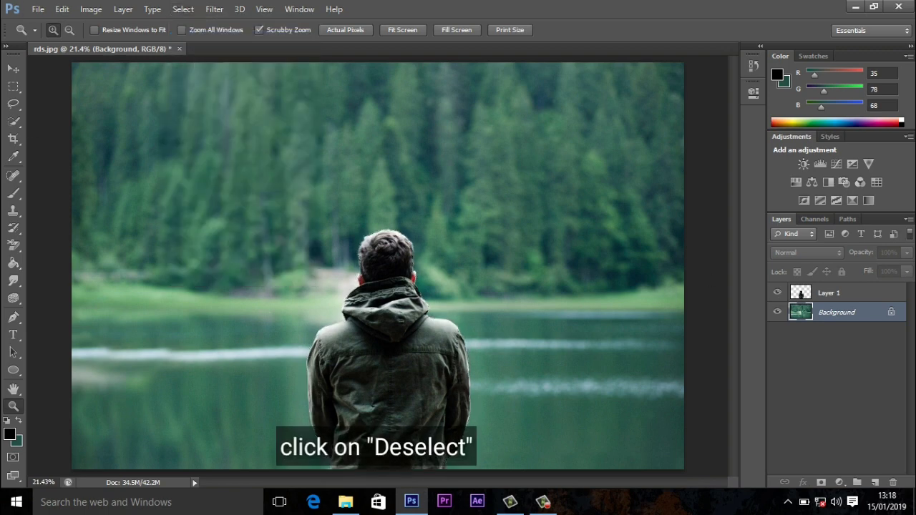
pyautogui.click(778, 293)
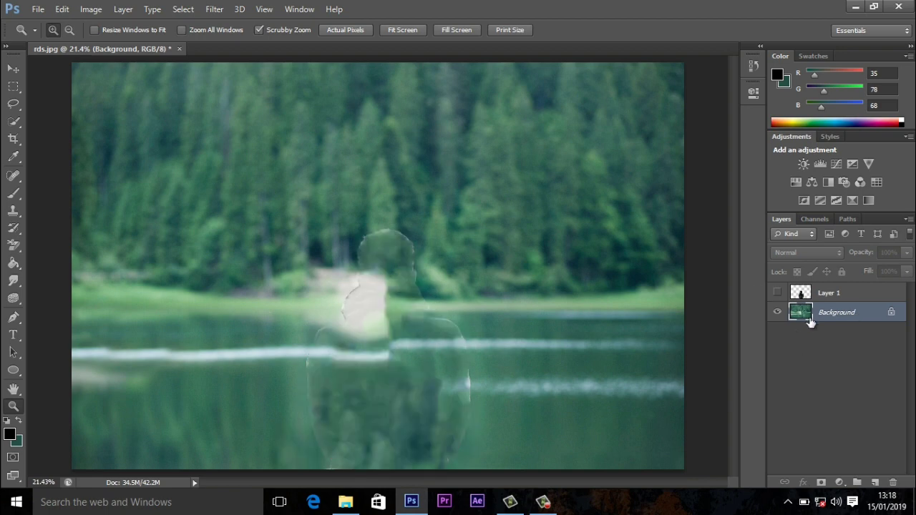
pyautogui.click(777, 294)
pyautogui.click(777, 293)
pyautogui.click(777, 294)
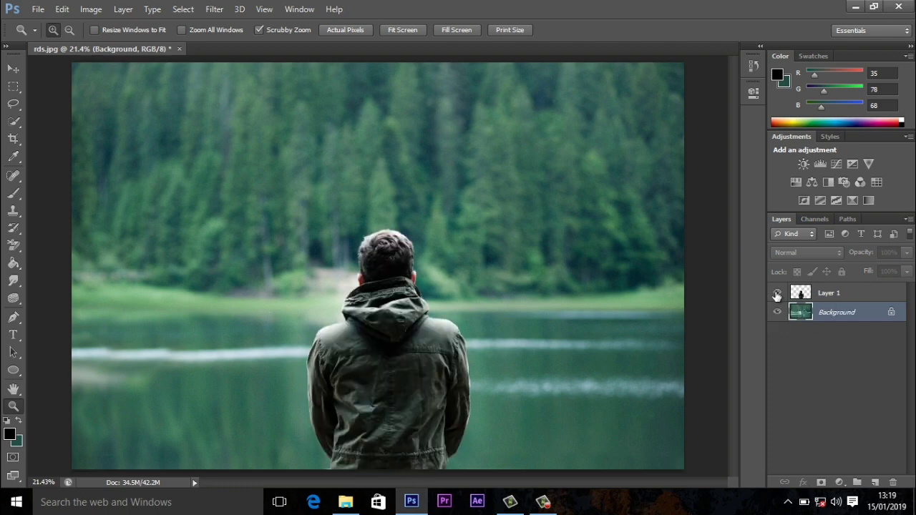
pyautogui.click(777, 295)
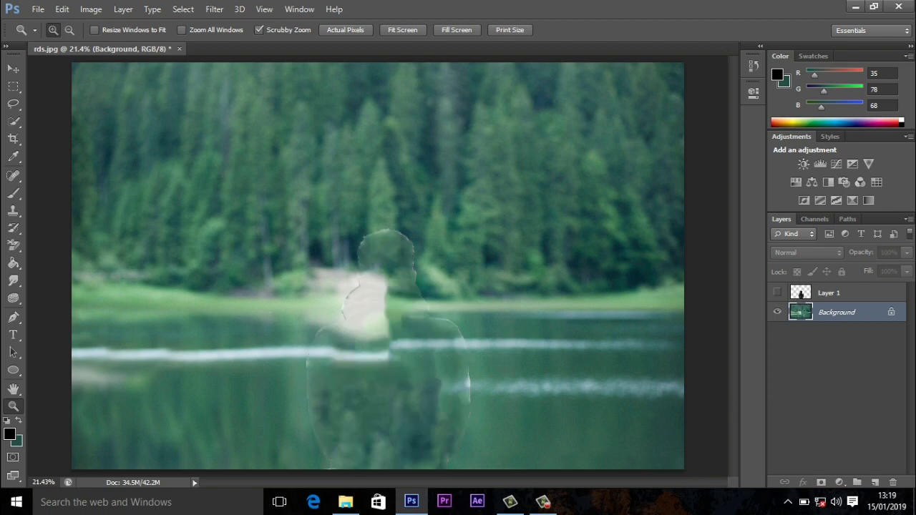
# Clone-stamp over the man's leftover marks on the Background layer
pyautogui.click(13, 210)
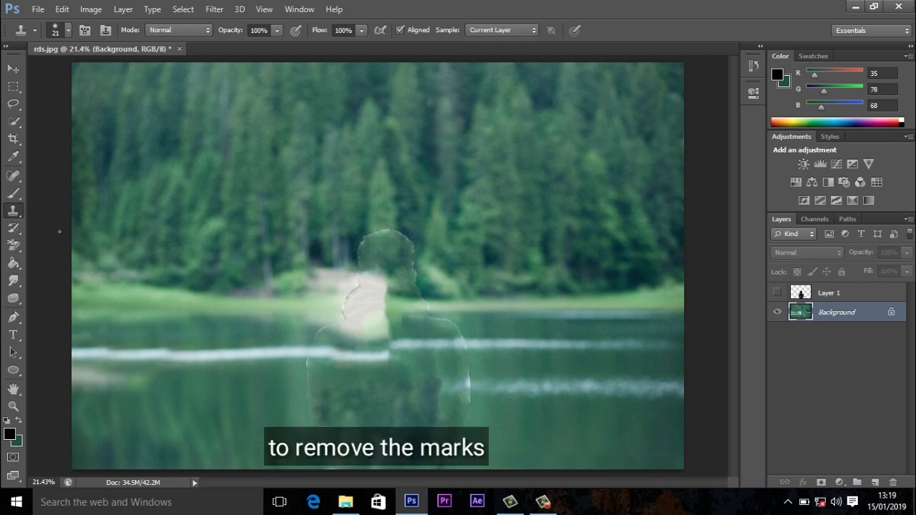
pyautogui.rightClick(5, 210)
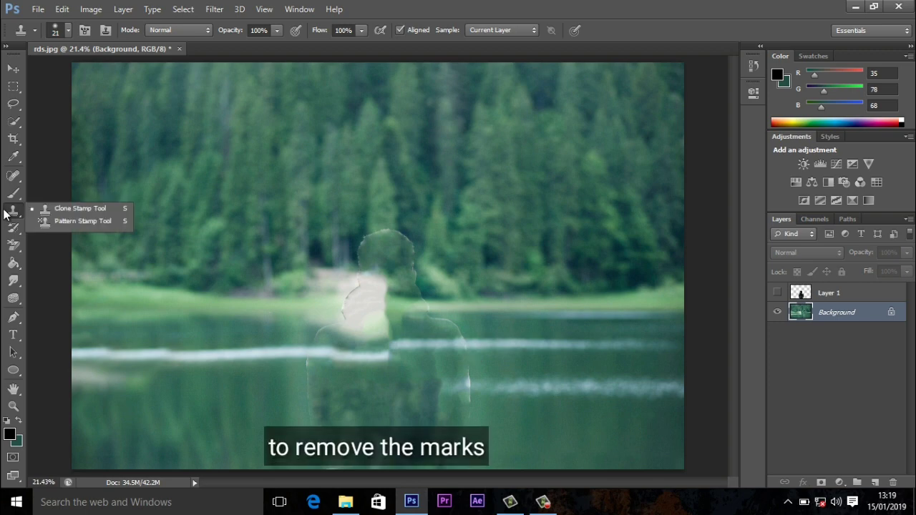
pyautogui.click(49, 209)
pyautogui.click(480, 367)
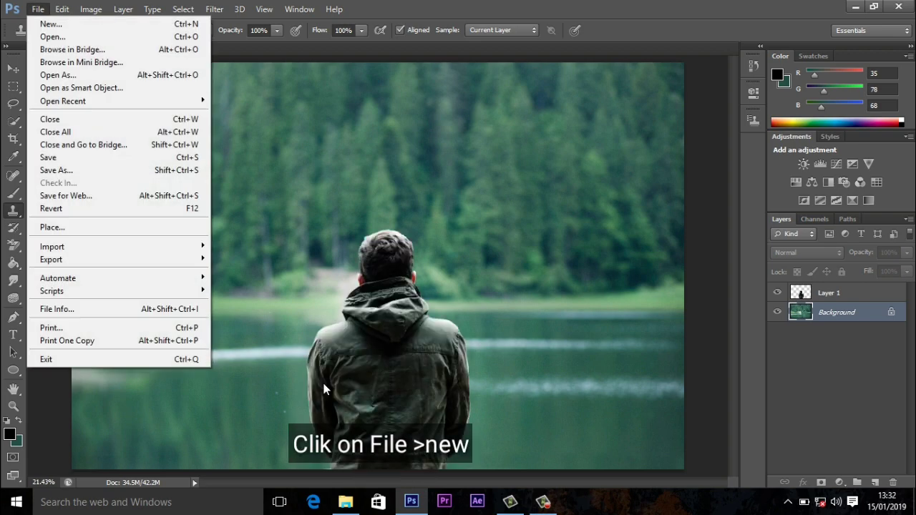
# Create a new Custom document, 1920 × 1080 pixels at 72 resolution, white background
pyautogui.press('Down')
pyautogui.press('Return')
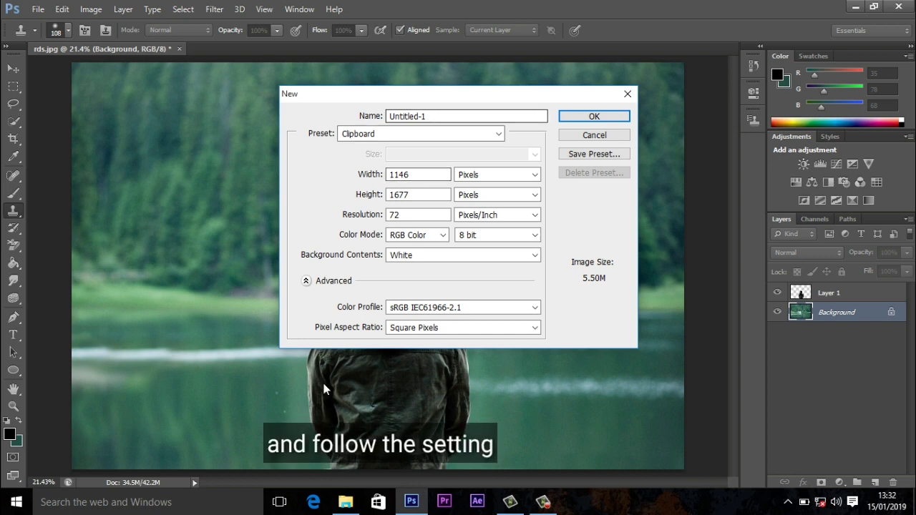
pyautogui.press('Tab')
pyautogui.hotkey('alt', 'Down')
pyautogui.press('End')
pyautogui.press('Return')
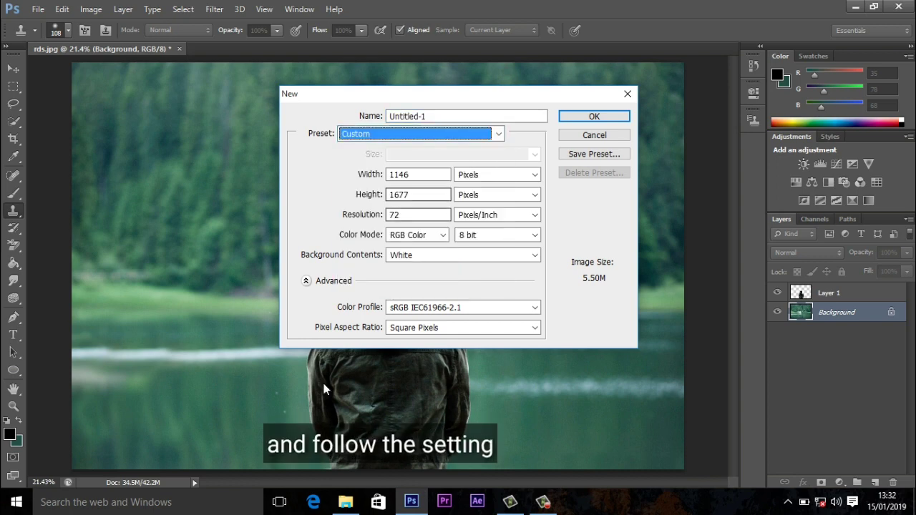
pyautogui.press('Tab')
pyautogui.write('1920')
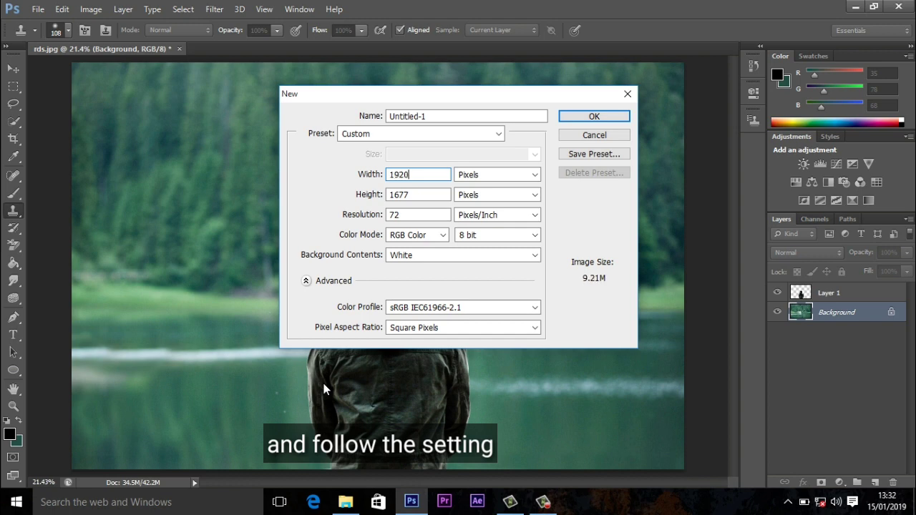
pyautogui.press('Tab')
pyautogui.write('1080')
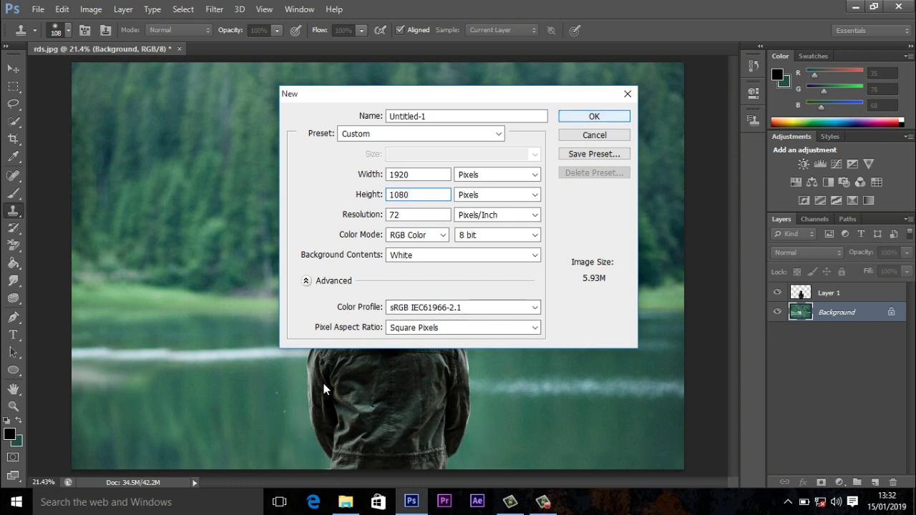
pyautogui.press('Return')
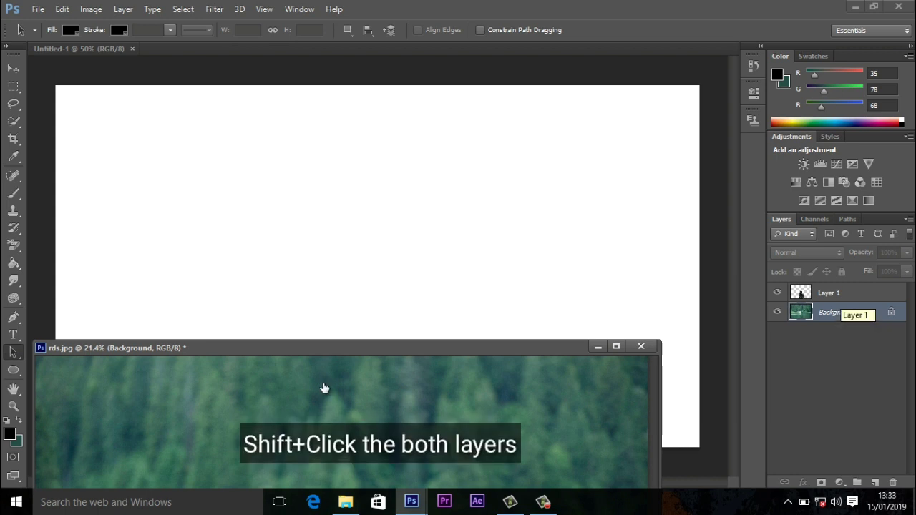
# Drag Layer 1 and Background from rds.jpg into the Untitled-1 document
pyautogui.keyDown('shift'); pyautogui.click(834, 293); pyautogui.keyUp('shift')
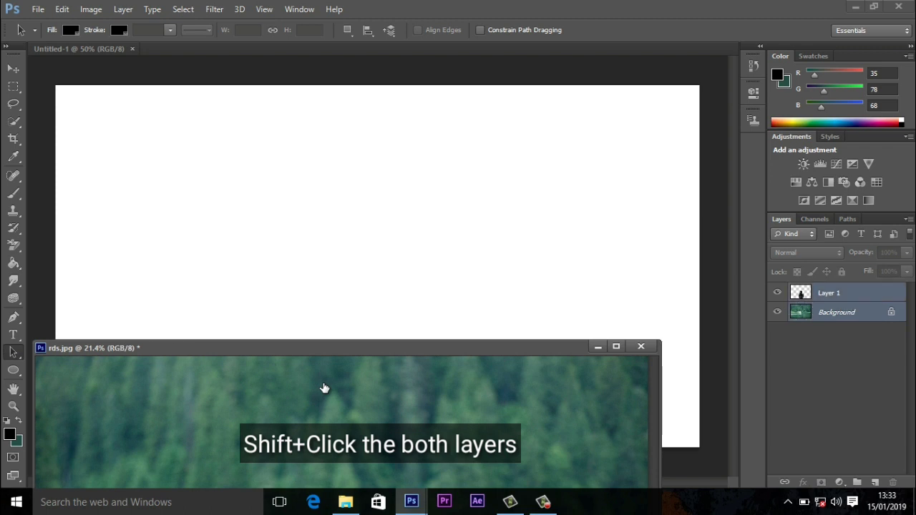
pyautogui.moveTo(830, 300)
pyautogui.mouseDown()
pyautogui.moveTo(513, 220)
pyautogui.moveTo(412, 219)
pyautogui.mouseUp()
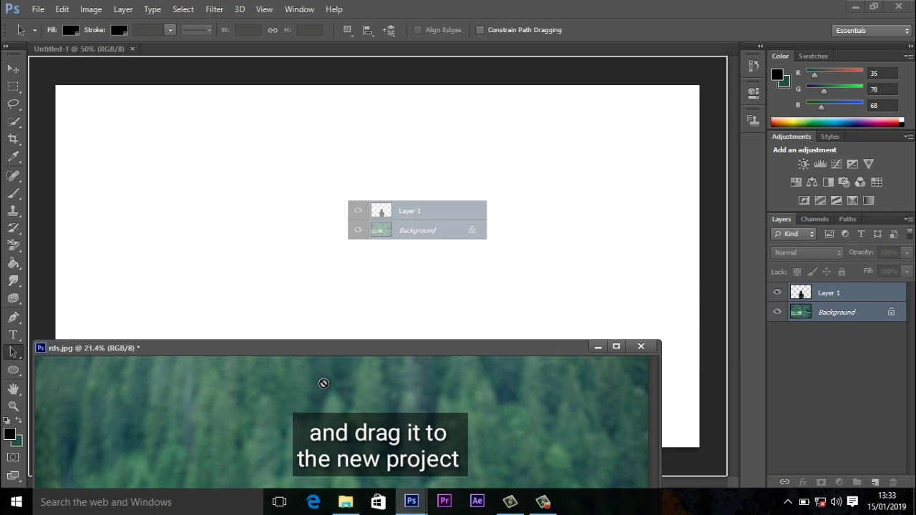
pyautogui.moveTo(323, 383); pyautogui.dragTo(323, 385)
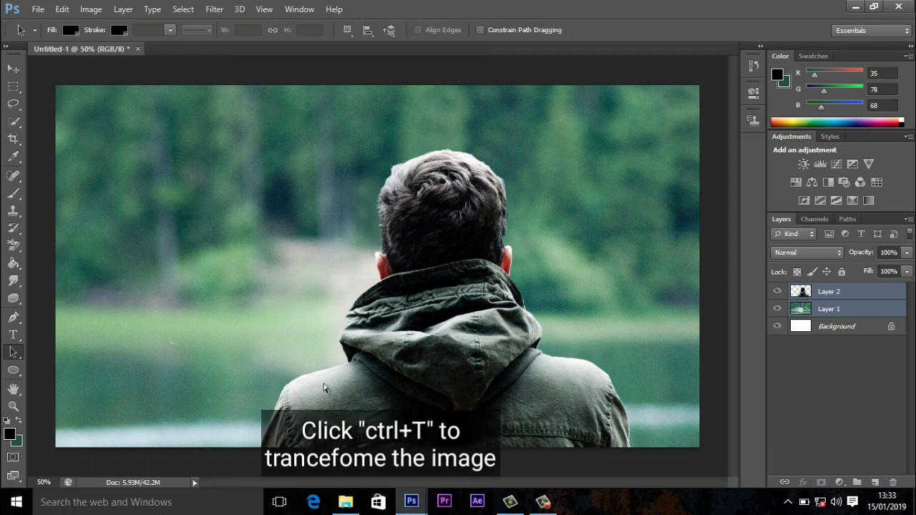
# Free-transform both photo layers, enlarging and shifting them to cover the 1920×1080 canvas
pyautogui.hotkey('ctrl', 't')
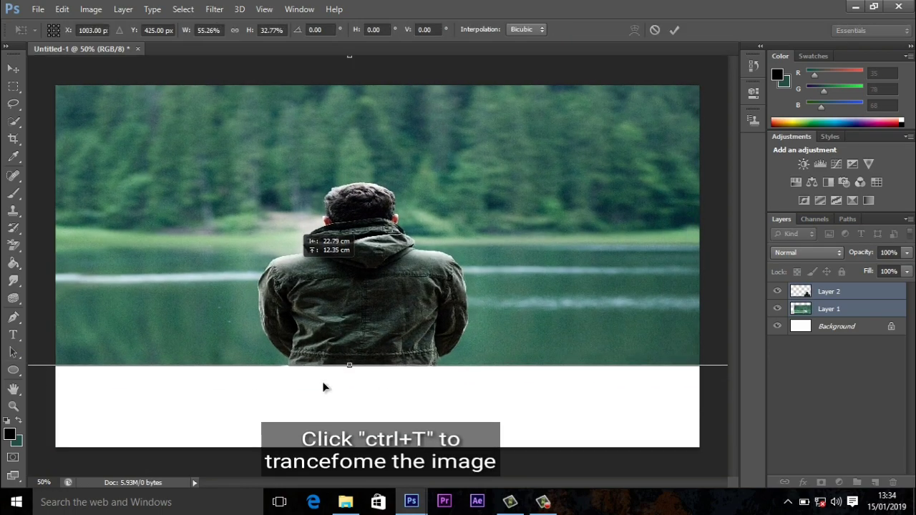
pyautogui.moveTo(323, 387); pyautogui.dragTo(324, 387)
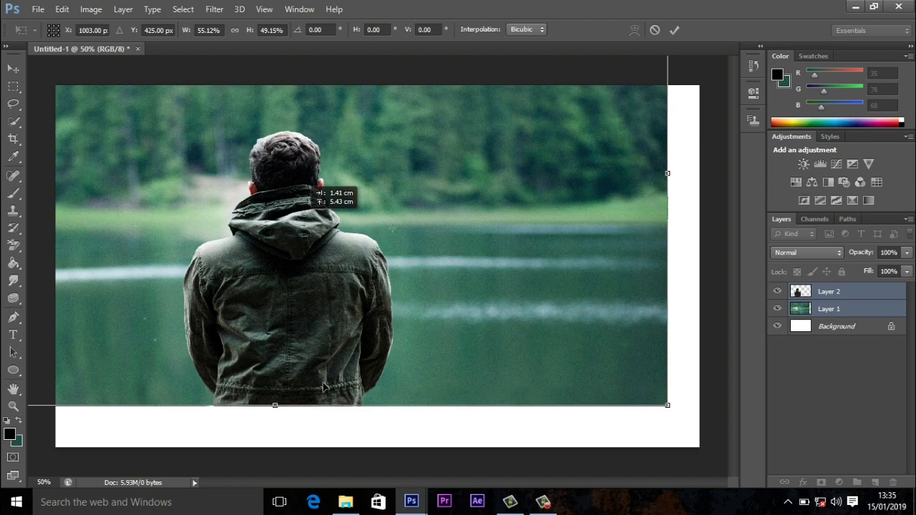
pyautogui.moveTo(309, 185); pyautogui.dragTo(588, 140)
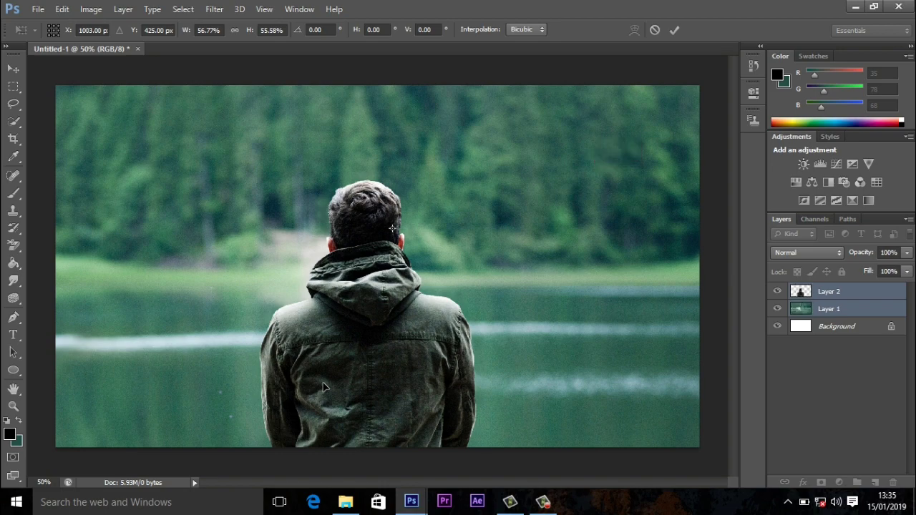
pyautogui.moveTo(517, 261); pyautogui.dragTo(547, 260)
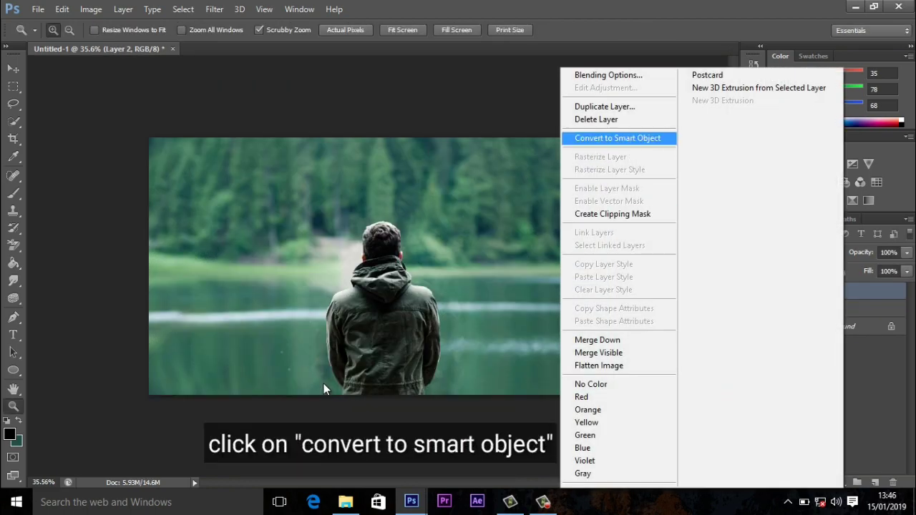
# Convert Layer 2 and Layer 1 to smart objects and show the Timeline panel
pyautogui.press('Return')
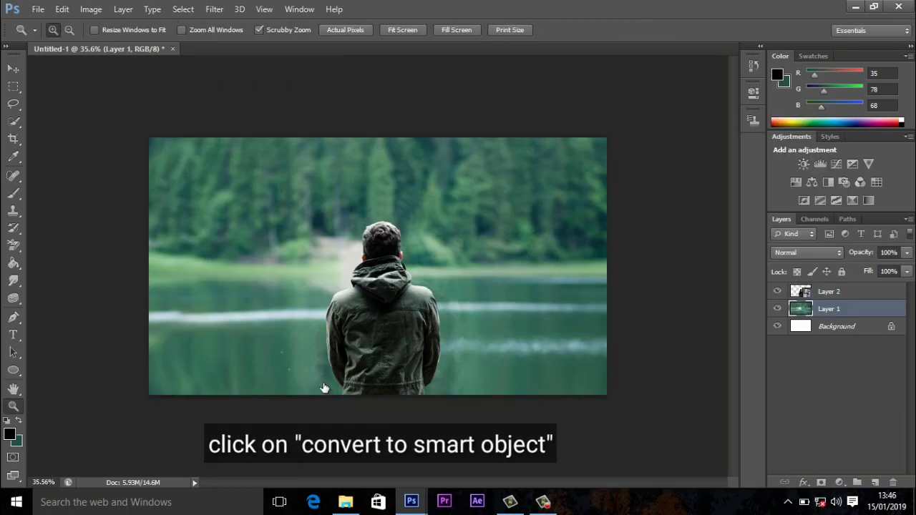
pyautogui.press('Return')
pyautogui.hotkey('alt', 'w')
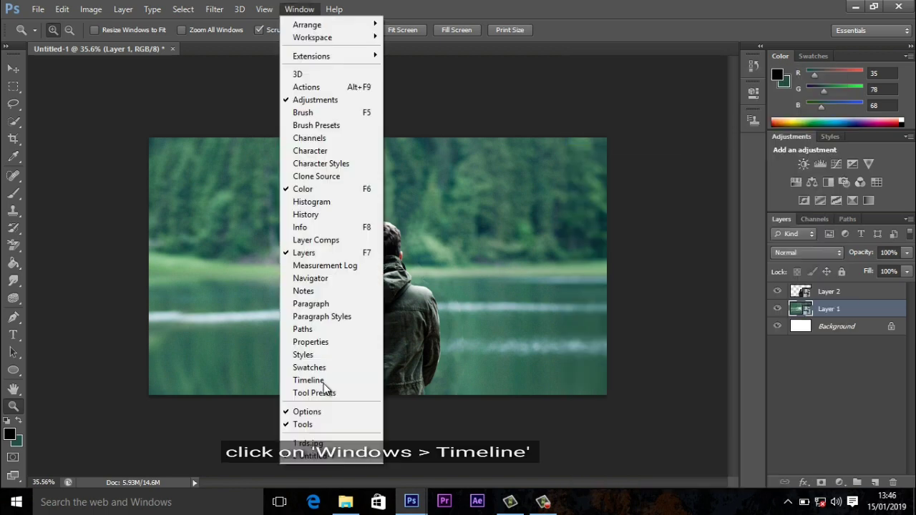
pyautogui.click(322, 381)
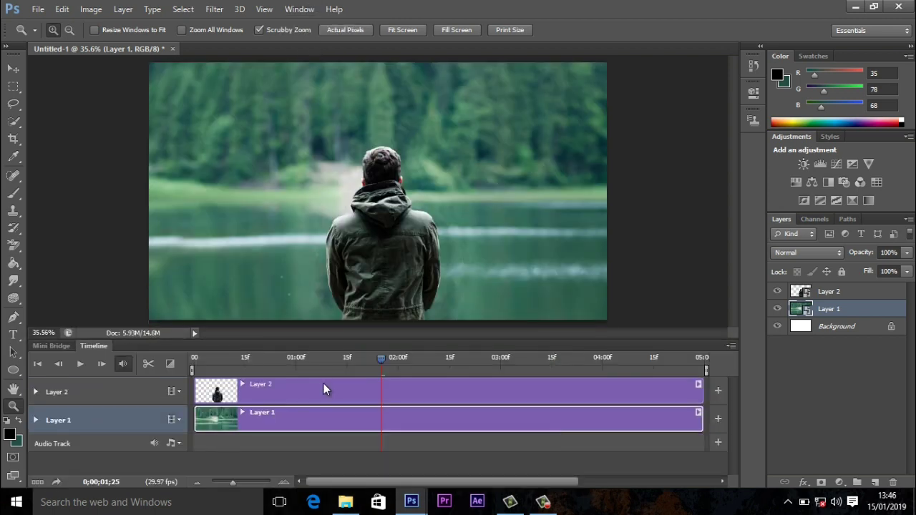
# Step the current time back to the start and select Layer 2 in the Timeline
pyautogui.press('Left')
pyautogui.press('Left')
pyautogui.press('Left')
pyautogui.press('Left')
pyautogui.press('Left')
pyautogui.press('Left')
pyautogui.click(323, 388)
pyautogui.press('Left')
pyautogui.press('Left')
pyautogui.press('Left')
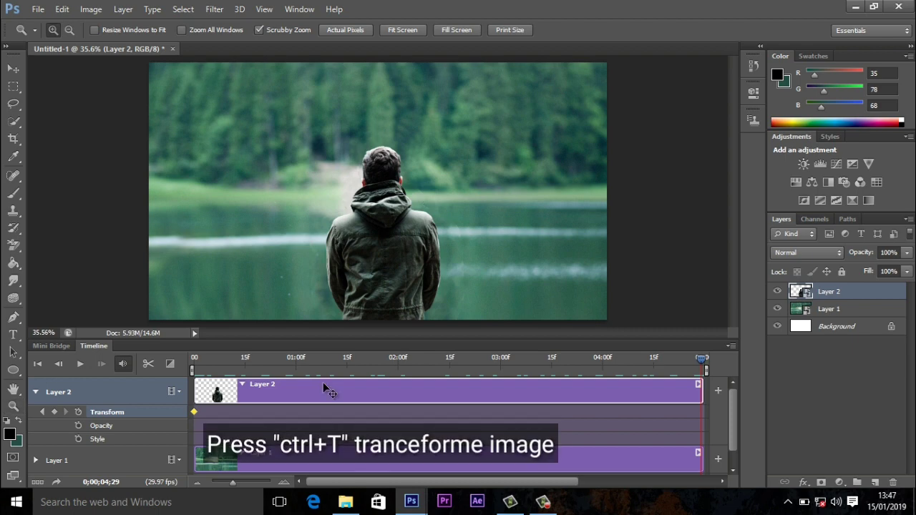
# At the last frame, scale Layer 2 to about 92 percent and commit it as a keyframe
pyautogui.hotkey('ctrl', 't')
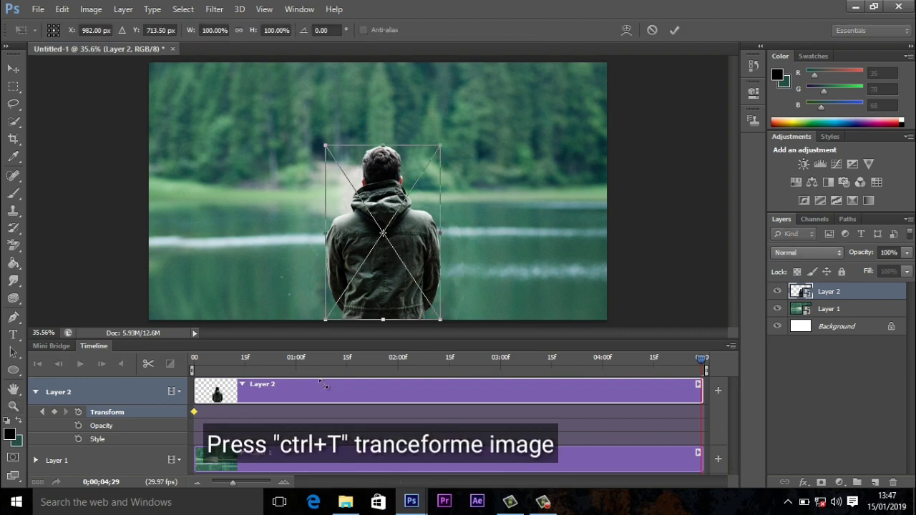
pyautogui.moveTo(325, 146); pyautogui.dragTo(330, 161)
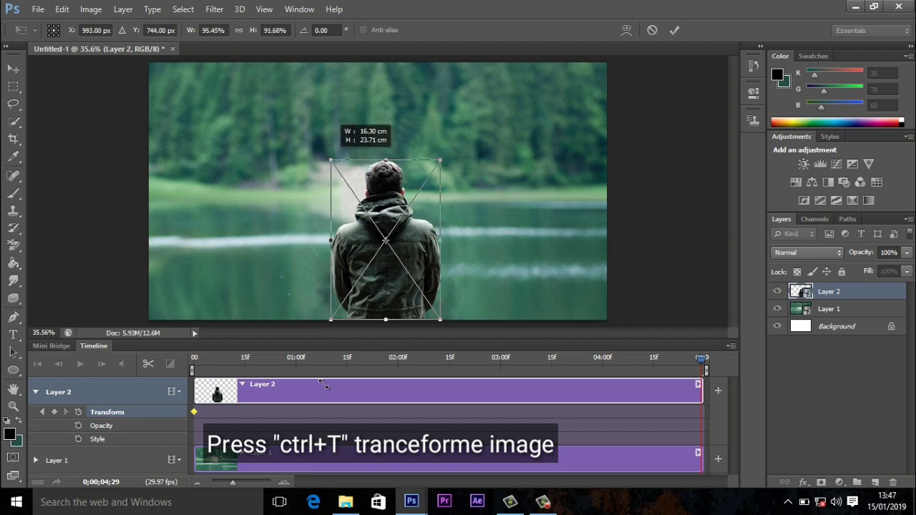
pyautogui.moveTo(330, 161)
pyautogui.mouseDown()
pyautogui.moveTo(339, 172)
pyautogui.moveTo(381, 175)
pyautogui.mouseUp()
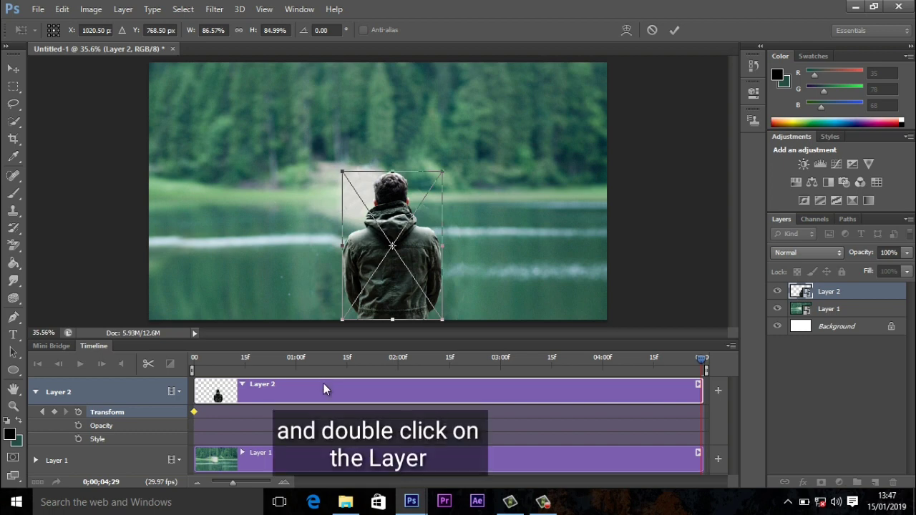
pyautogui.press('Return')
pyautogui.press('z')
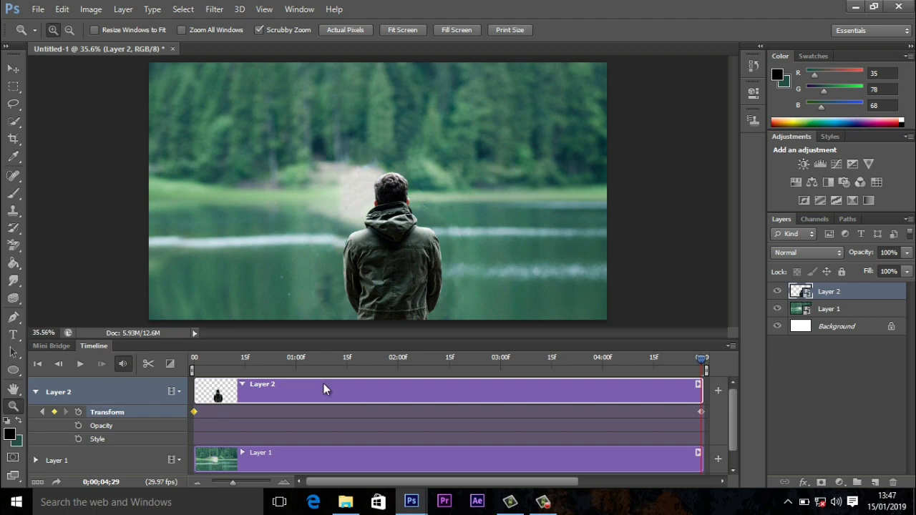
# Step back a few frames and play the Layer 2 animation
pyautogui.press('Left')
pyautogui.press('Left')
pyautogui.press('Left')
pyautogui.press('Left')
pyautogui.press('Left')
pyautogui.press('Left')
pyautogui.press('Left')
pyautogui.press('Left')
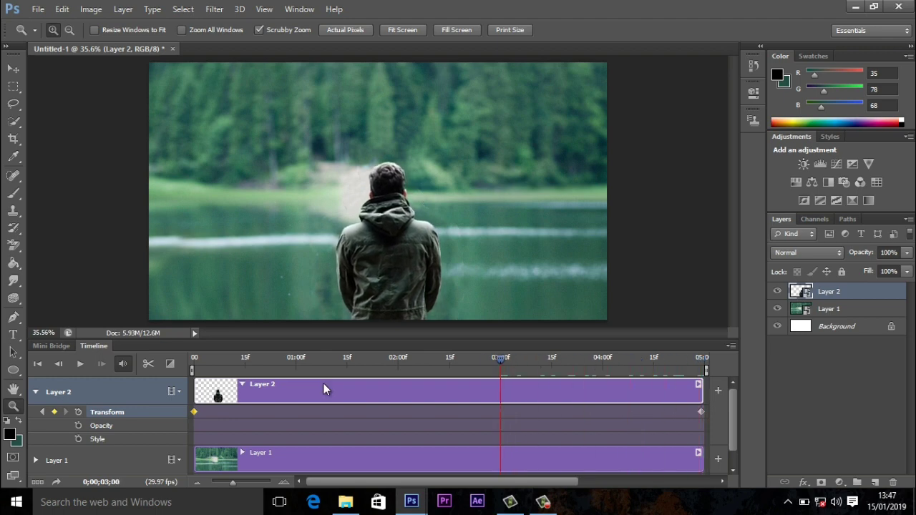
pyautogui.press('Left')
pyautogui.press('Left')
pyautogui.press('Left')
pyautogui.press('Left')
pyautogui.press('Left')
pyautogui.press('Left')
pyautogui.press('Left')
pyautogui.press('Left')
pyautogui.press('Left')
pyautogui.press('Left')
pyautogui.press('Left')
pyautogui.press('Left')
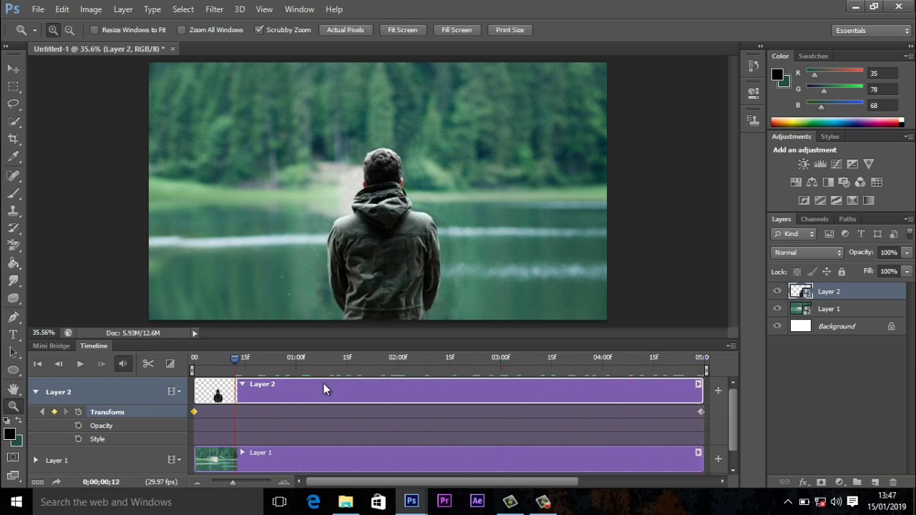
pyautogui.press('Left')
pyautogui.press('Left')
pyautogui.press('Left')
pyautogui.press('Left')
pyautogui.press('Left')
pyautogui.press('Left')
pyautogui.press('space')
pyautogui.press('space')
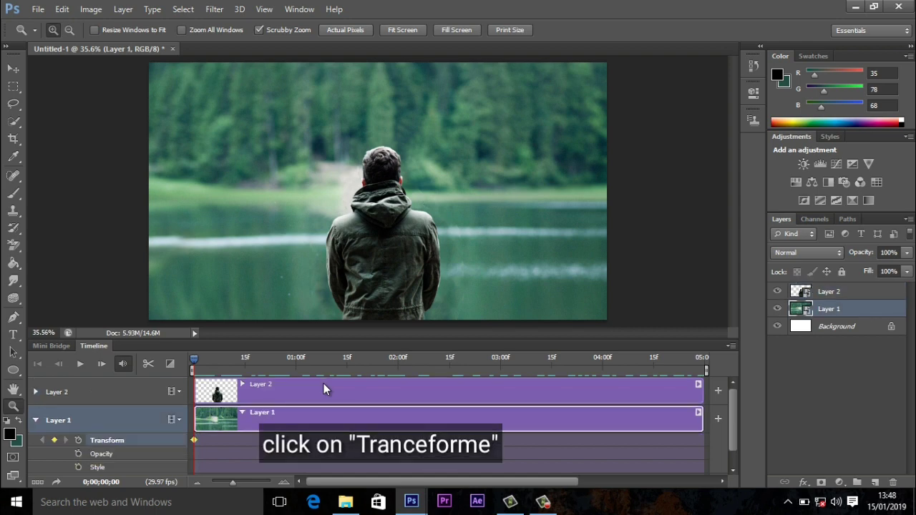
# At the last frame, shift the lake background down, enlarge it to about 110%, and commit the keyframe
pyautogui.scroll(-1, 324, 388)
pyautogui.press('space')
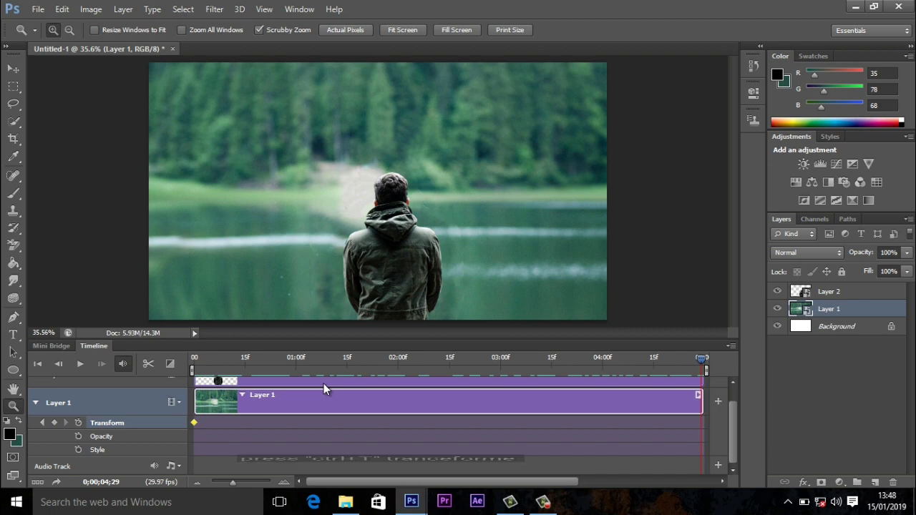
pyautogui.hotkey('ctrl', 't')
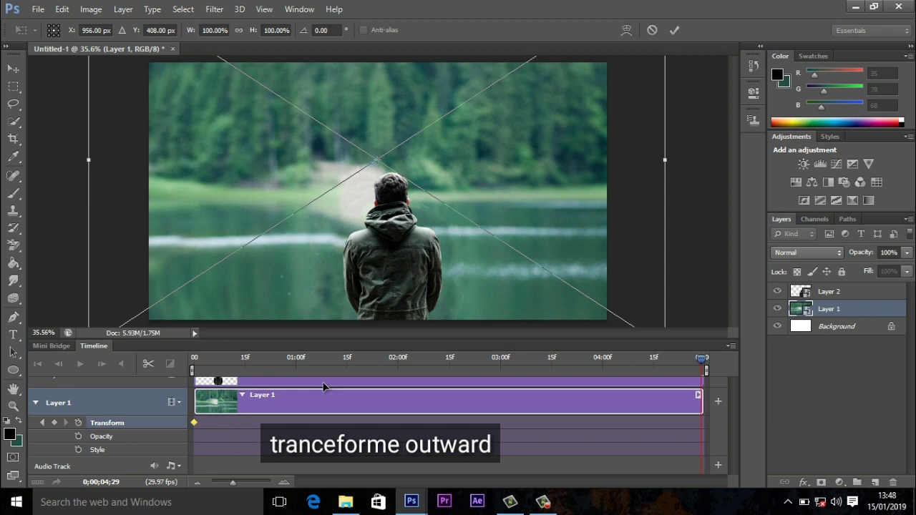
pyautogui.moveTo(134, 85); pyautogui.dragTo(162, 173)
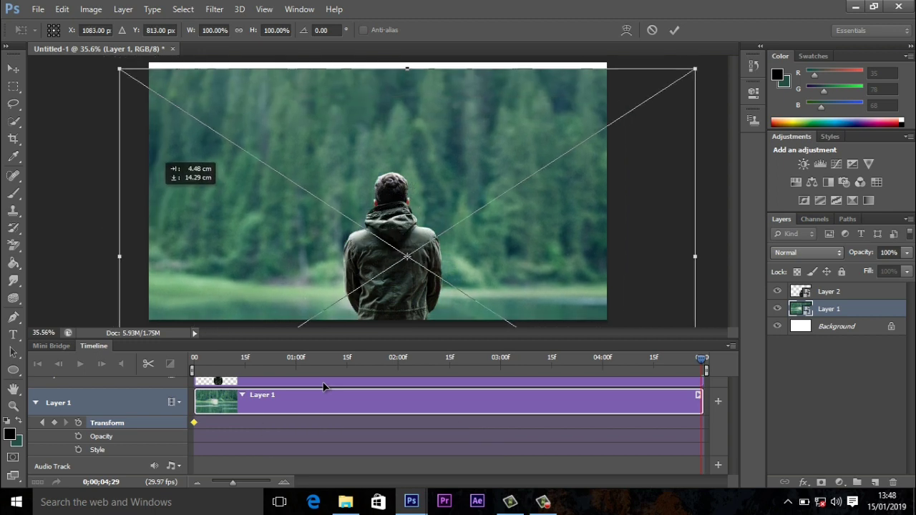
pyautogui.moveTo(119, 69); pyautogui.dragTo(98, 38)
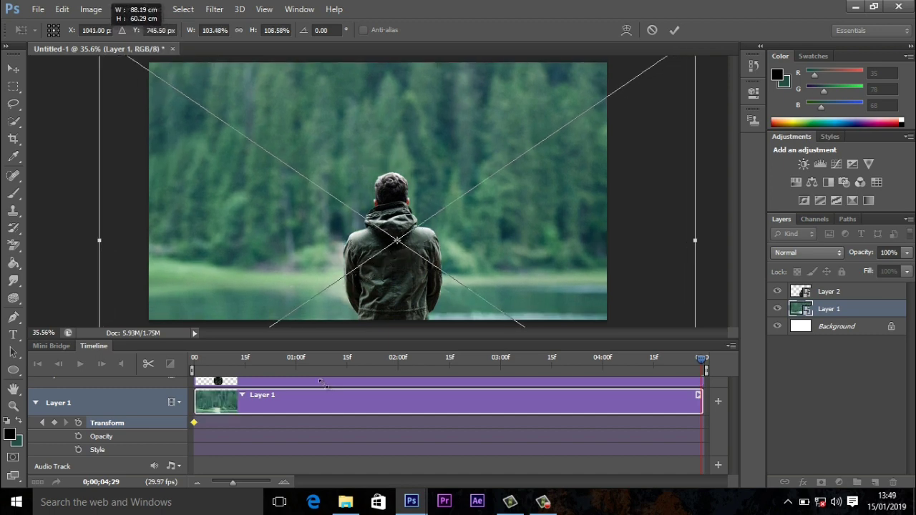
pyautogui.moveTo(99, 14); pyautogui.dragTo(79, 23)
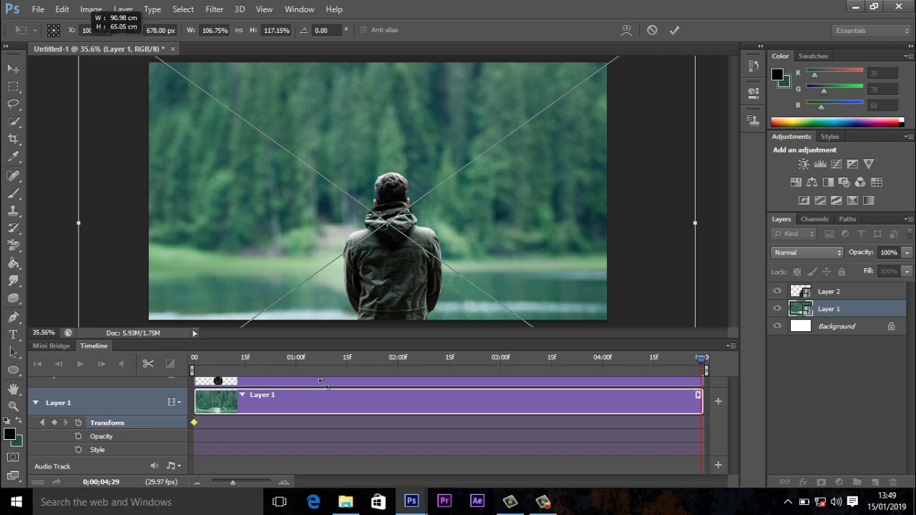
pyautogui.moveTo(79, 23); pyautogui.dragTo(56, 20)
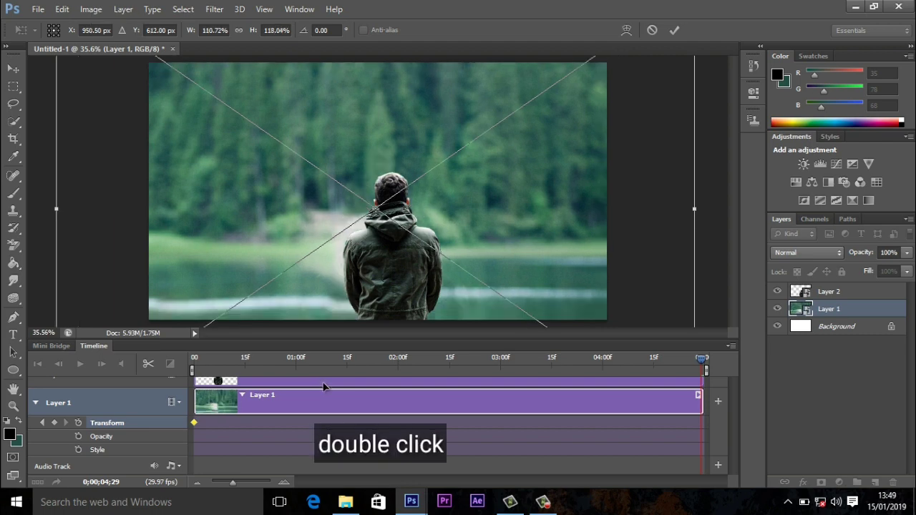
pyautogui.doubleClick(324, 383)
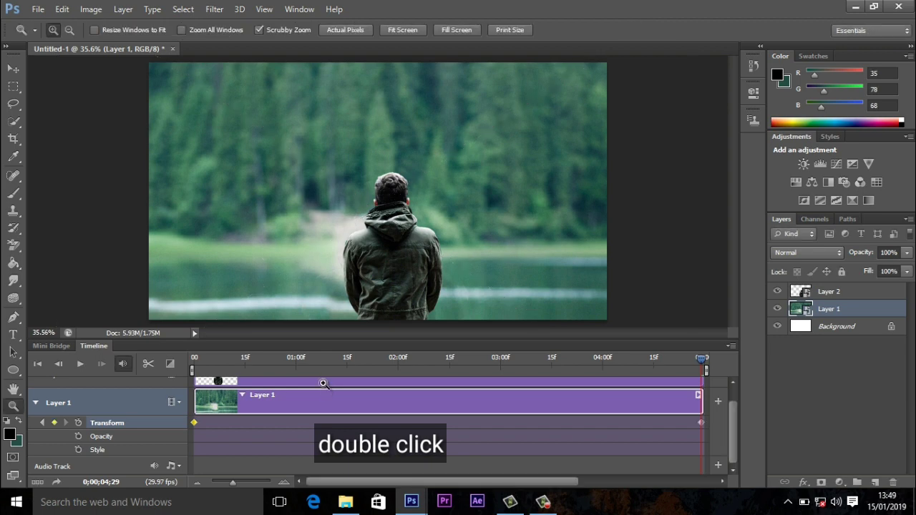
# Step back a few frames to preview the background zoom
pyautogui.press('Left')
pyautogui.press('Left')
pyautogui.press('Left')
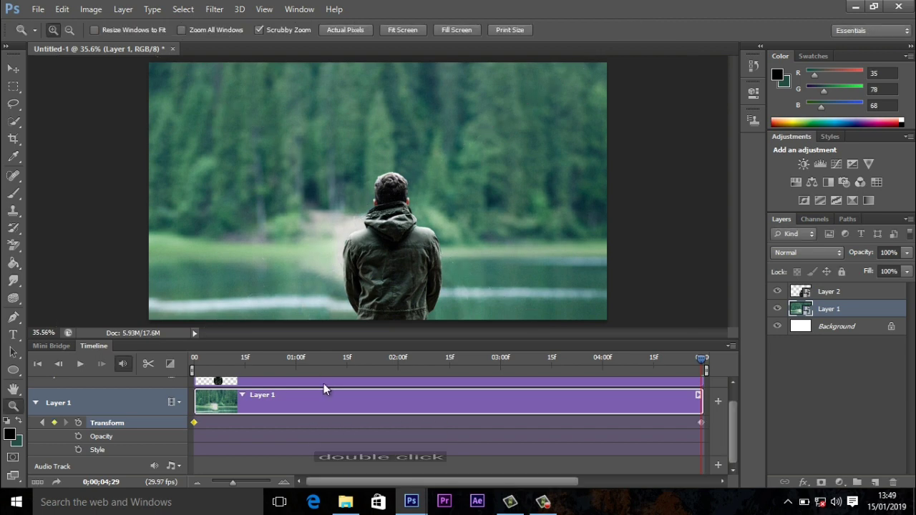
pyautogui.press('Left')
pyautogui.press('Left')
pyautogui.press('Left')
pyautogui.press('Left')
pyautogui.press('Left')
pyautogui.press('Left')
pyautogui.press('Left')
pyautogui.press('Left')
pyautogui.press('Left')
pyautogui.press('Left')
pyautogui.press('Left')
pyautogui.press('Left')
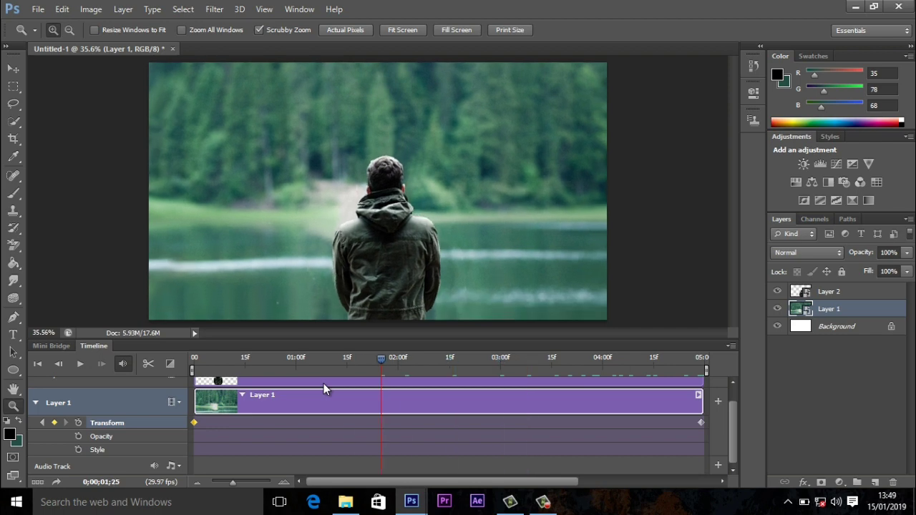
pyautogui.press('Left')
pyautogui.press('Left')
pyautogui.press('Left')
pyautogui.press('Left')
pyautogui.press('Left')
pyautogui.press('Left')
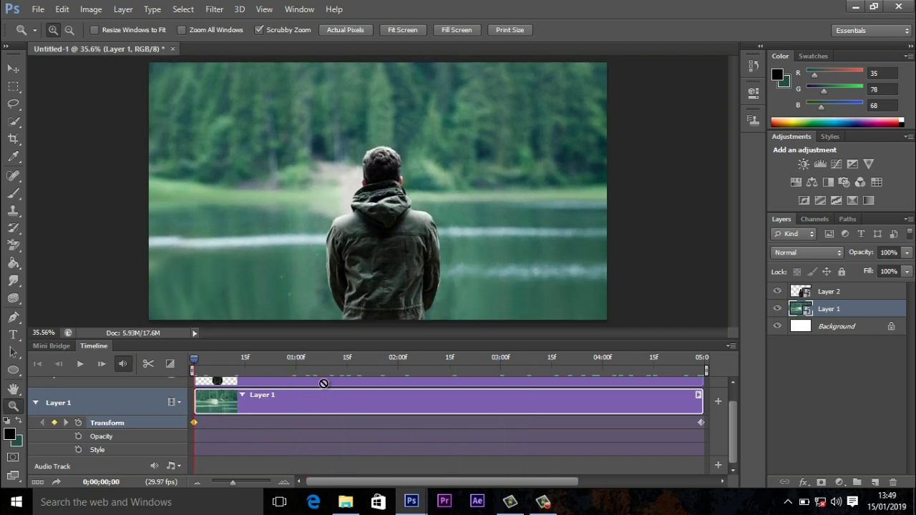
# Play the finished animation, then bring up the Render Video dialog from File > Export
pyautogui.press('space')
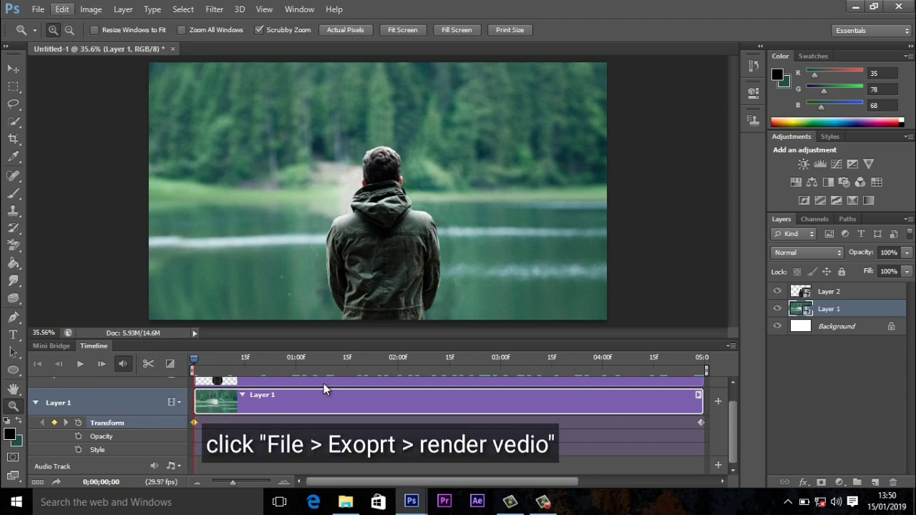
pyautogui.hotkey('alt', 'f')
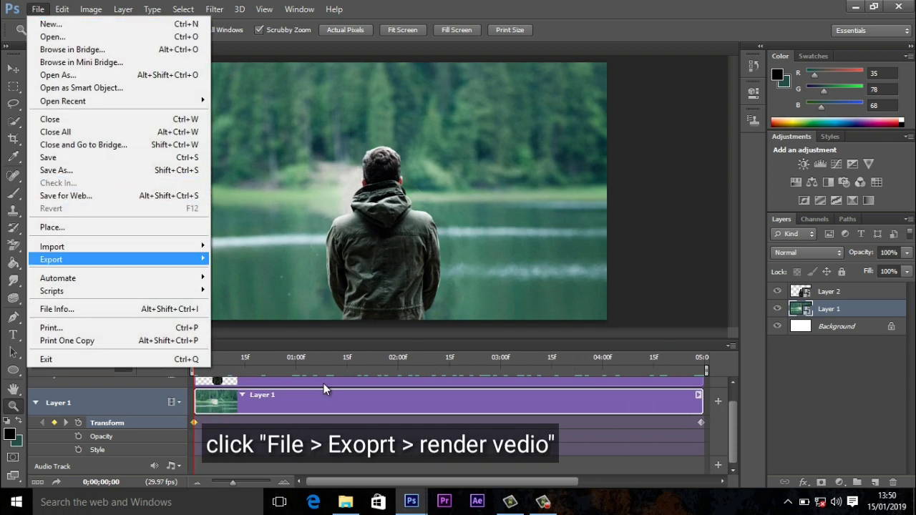
pyautogui.press('Right')
pyautogui.press('Down')
pyautogui.press('Down')
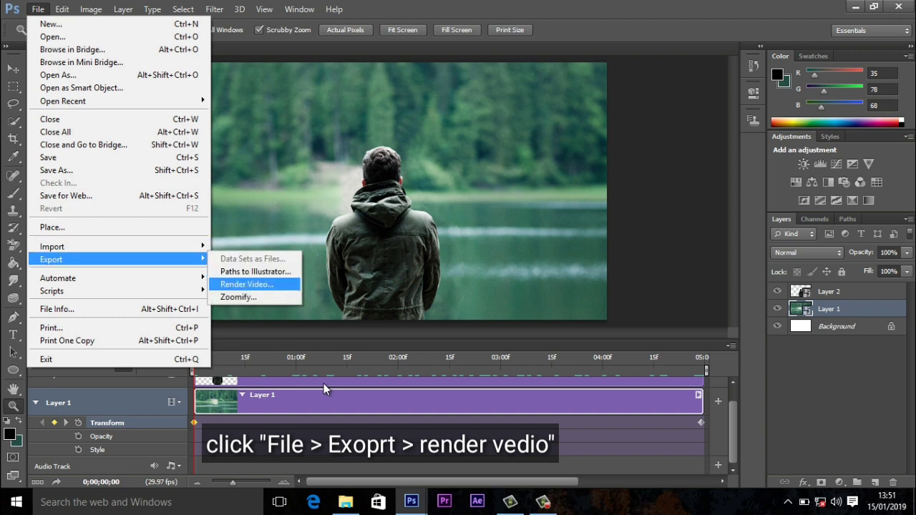
pyautogui.press('Return')
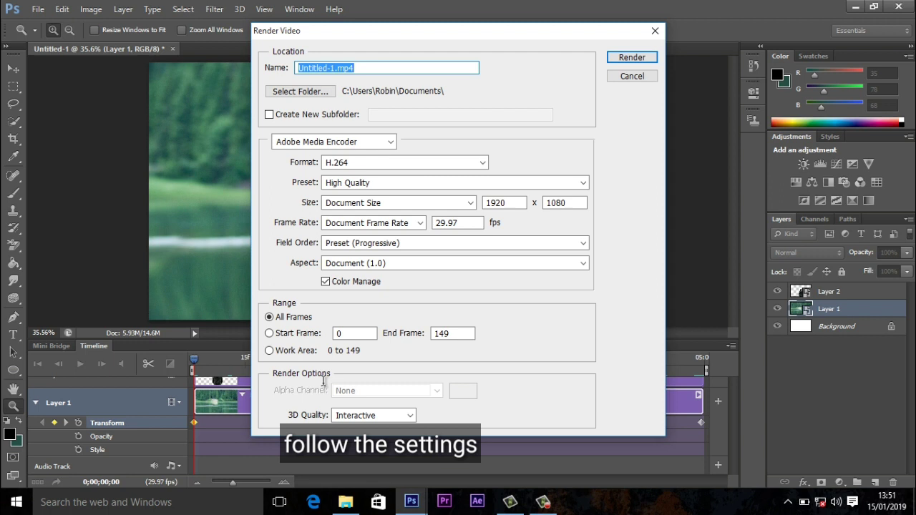
# Name the output 'rds' and render it as 1920x1080 H.264 High Quality video
pyautogui.write('par')
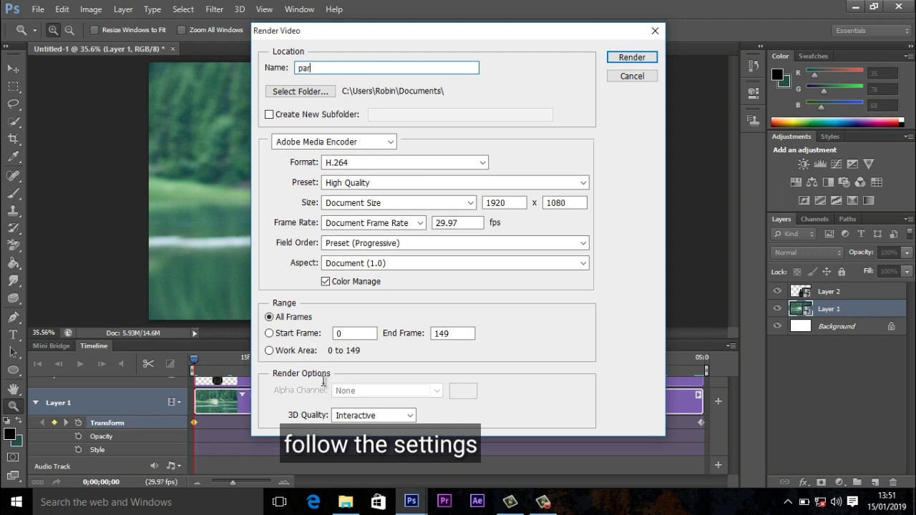
pyautogui.write('a')
pyautogui.press('BackSpace')
pyautogui.press('BackSpace')
pyautogui.press('BackSpace')
pyautogui.press('BackSpace')
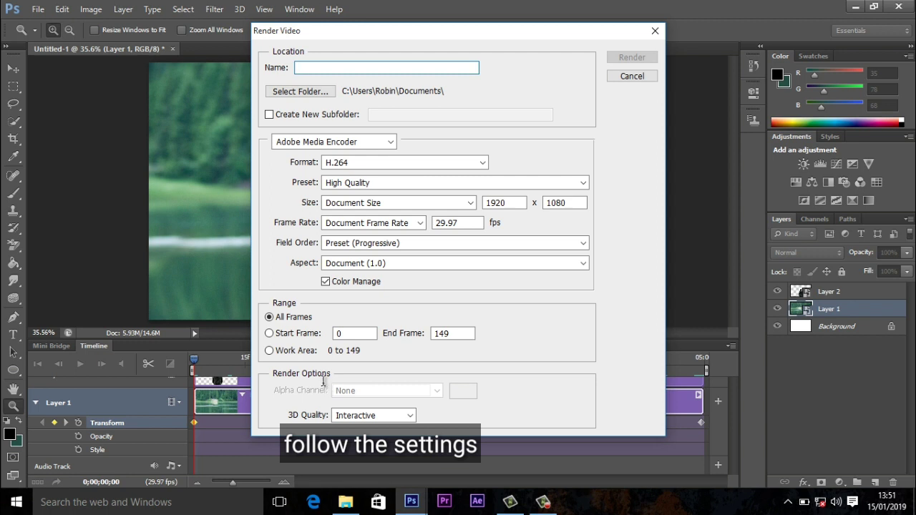
pyautogui.write('rd')
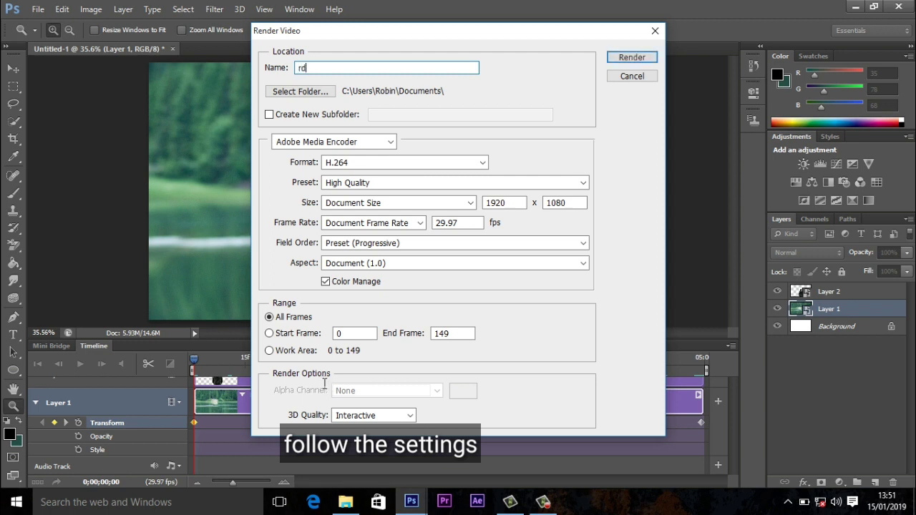
pyautogui.write('s')
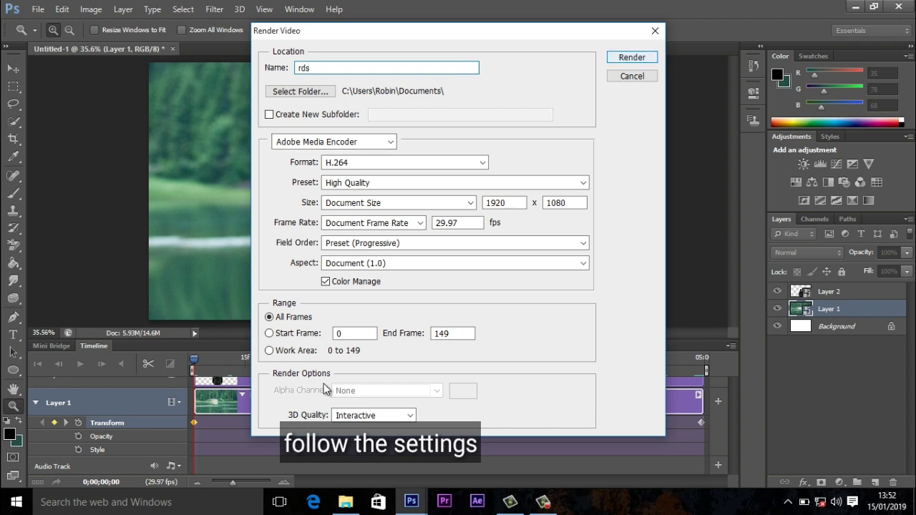
pyautogui.press('Return')
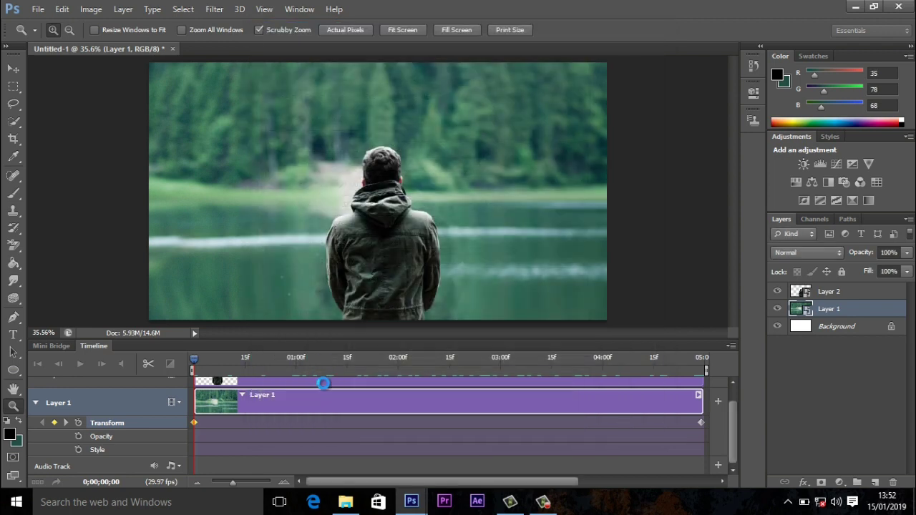